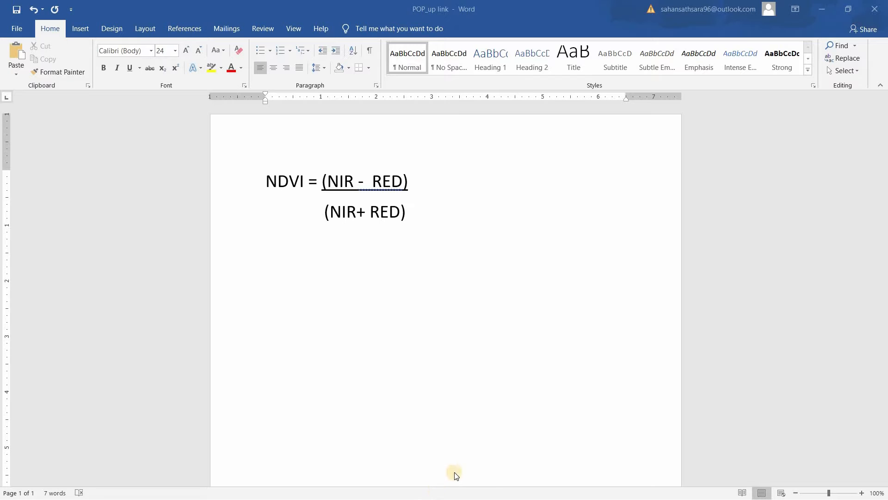
- Check the Landsat 8 band table in the browser, and load the B4 and B5 TIF bands as raster layers in QGIS
{"action": "left_click", "coordinate": [452, 487]}
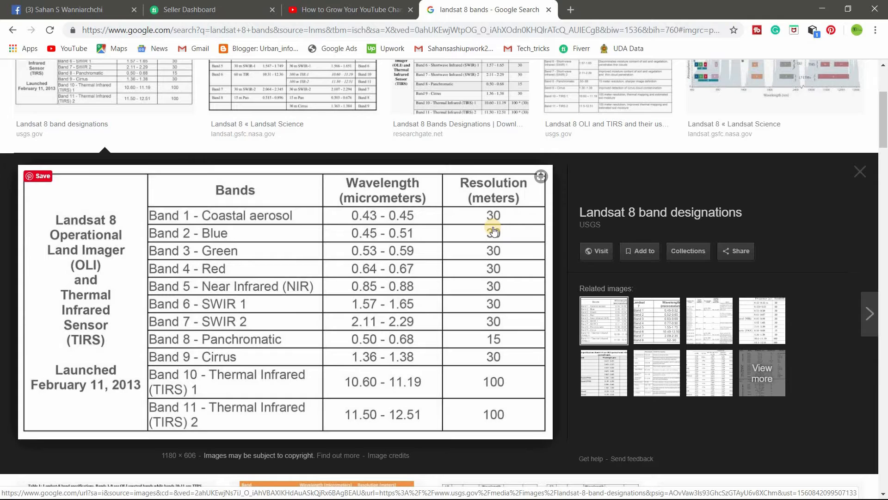
{"action": "left_click", "coordinate": [822, 9]}
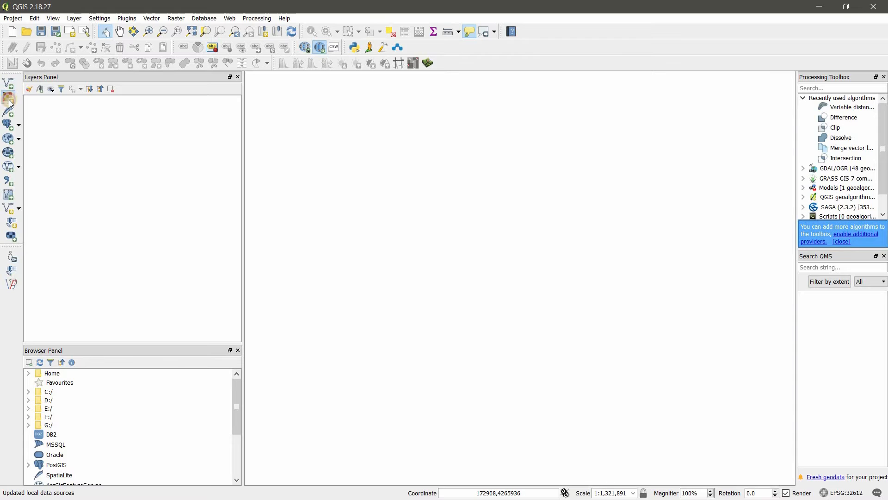
{"action": "left_click", "coordinate": [9, 101]}
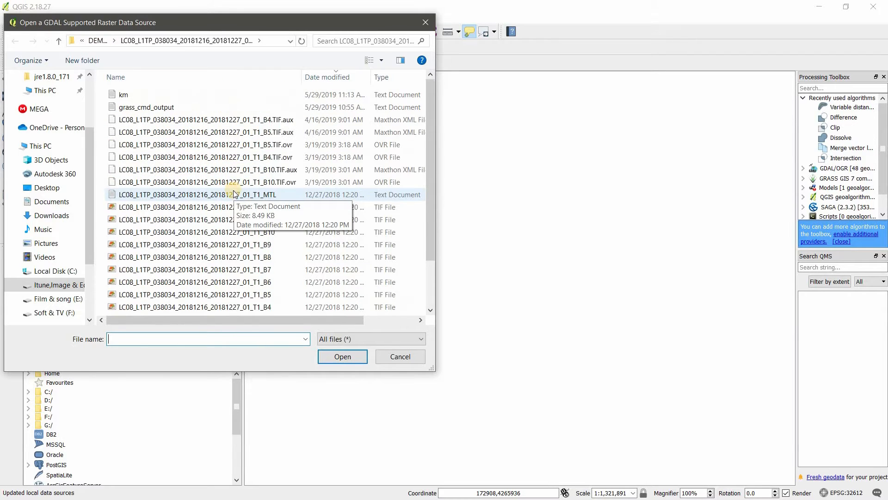
{"action": "scroll", "coordinate": [248, 186], "scroll_direction": "down", "scroll_amount": 2}
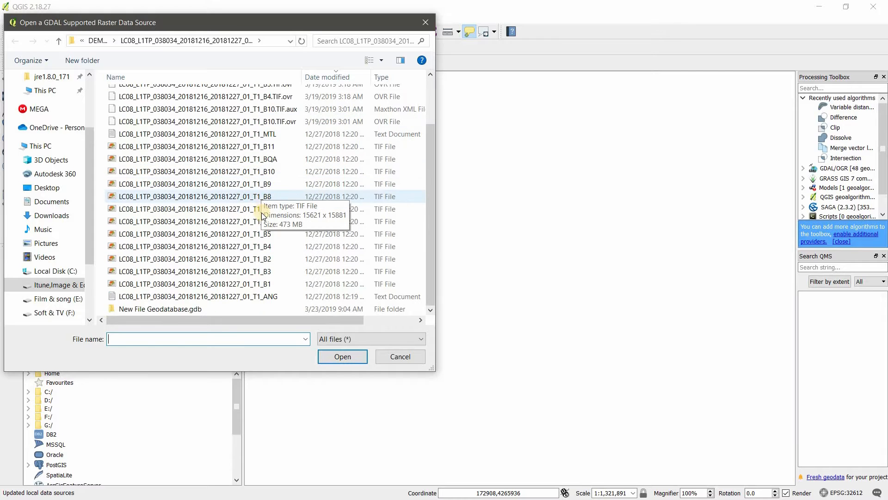
{"action": "left_click", "coordinate": [265, 232]}
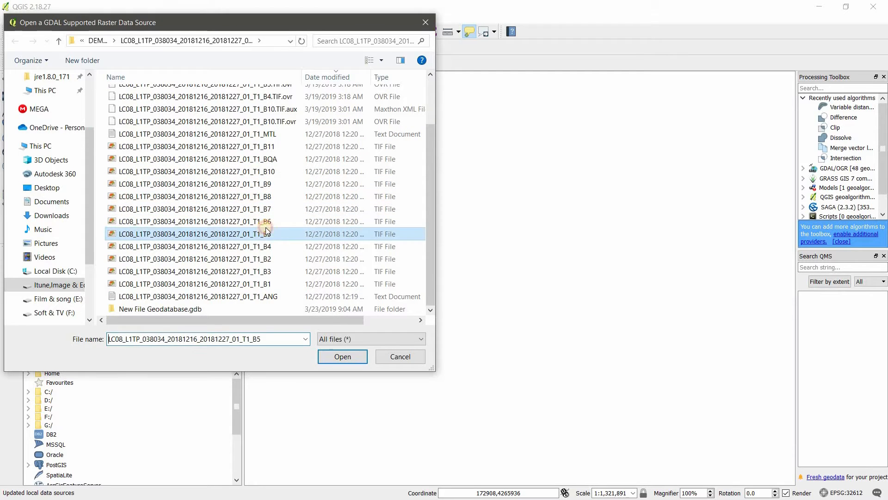
{"action": "left_click", "coordinate": [283, 247], "text": "ctrl"}
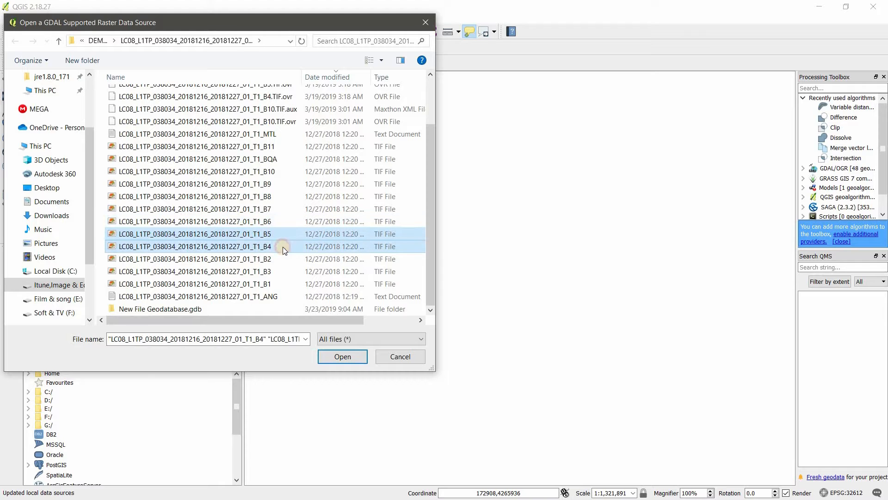
{"action": "left_click", "coordinate": [343, 357]}
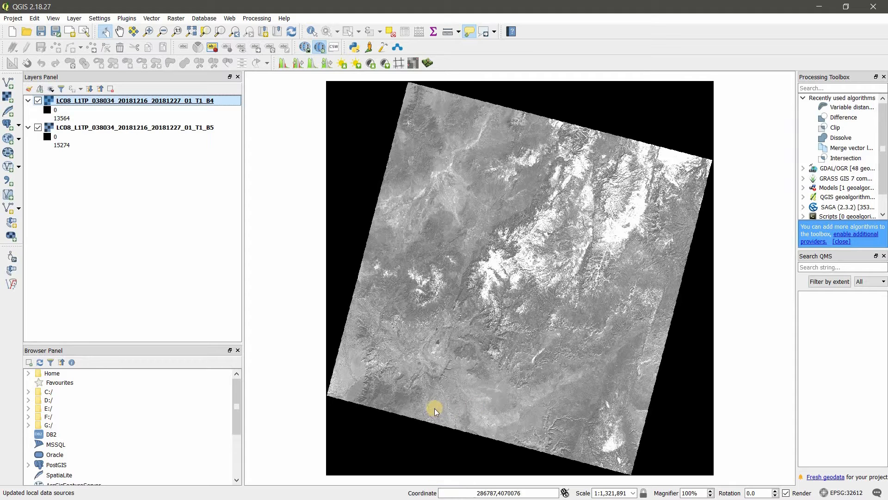
{"action": "key", "text": "super"}
{"action": "left_click", "coordinate": [391, 489]}
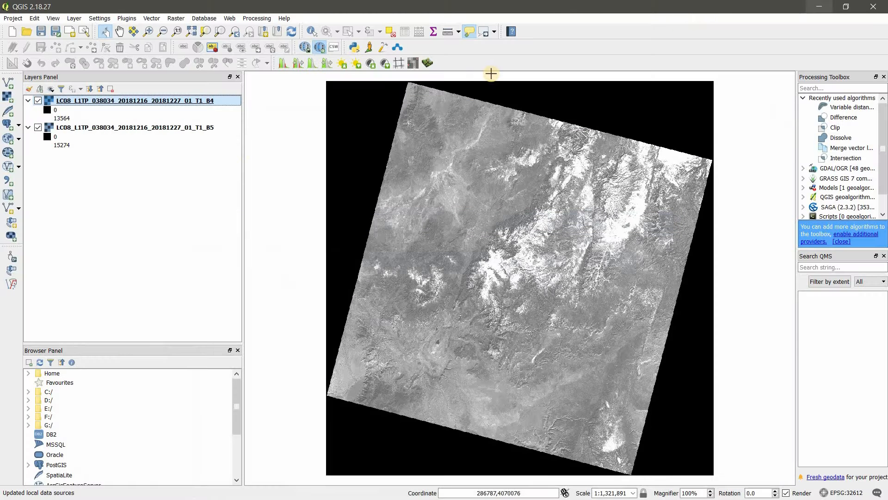
{"action": "left_click", "coordinate": [823, 7]}
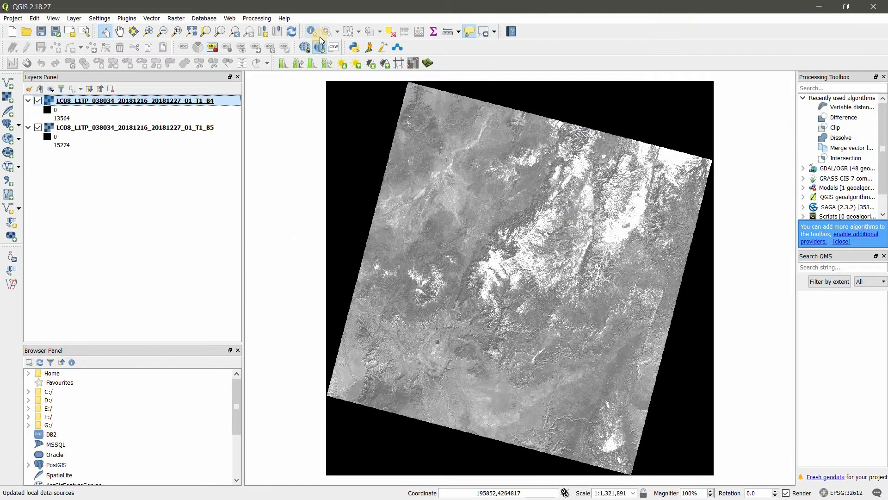
- Open the Raster Calculator and consult the NDVI formula in the Word document before returning to QGIS
{"action": "left_click", "coordinate": [176, 14]}
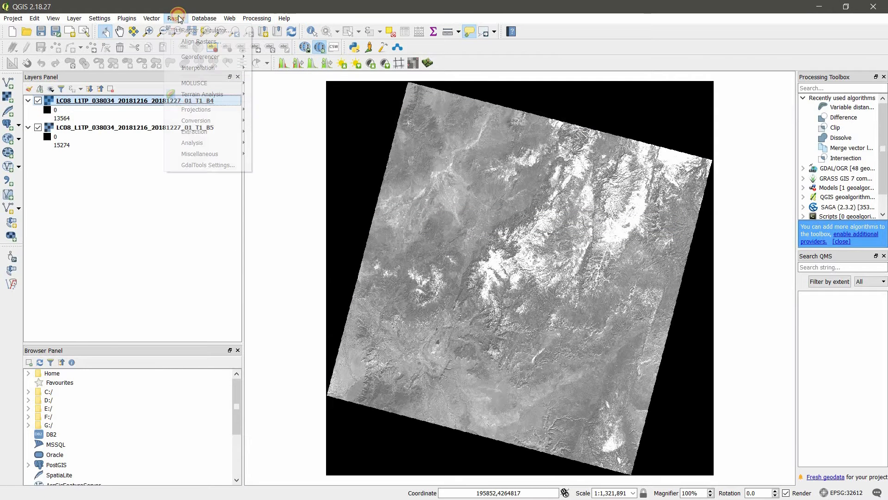
{"action": "left_click", "coordinate": [197, 29]}
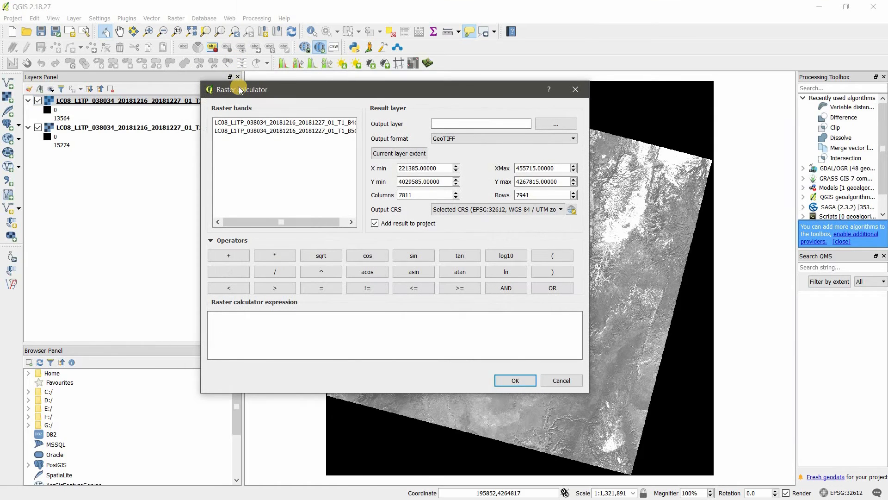
{"action": "left_click", "coordinate": [263, 324]}
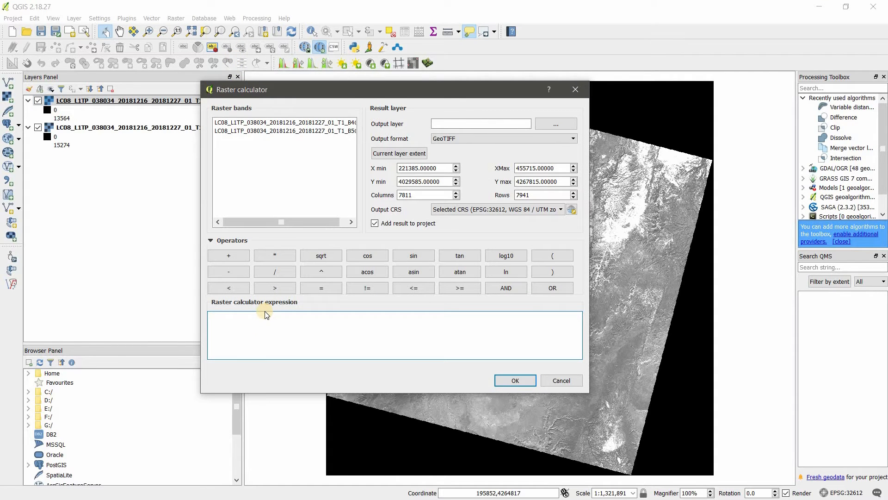
{"action": "left_click", "coordinate": [373, 493]}
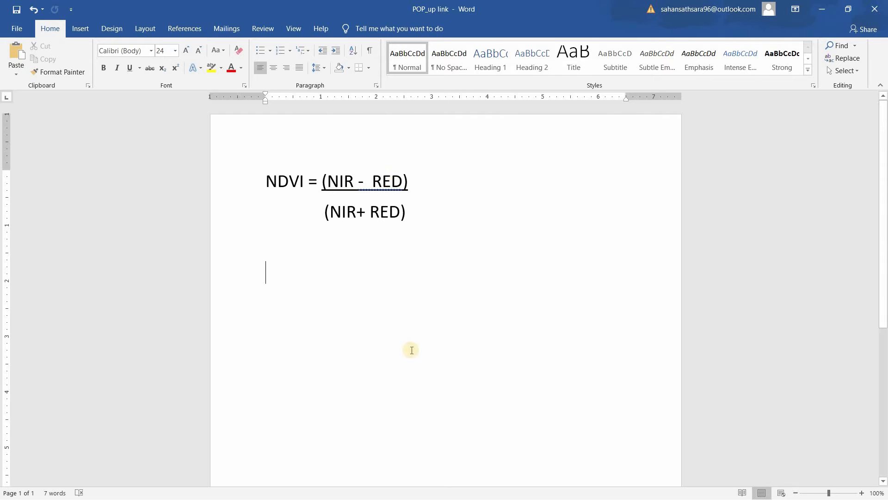
{"action": "left_click", "coordinate": [446, 495]}
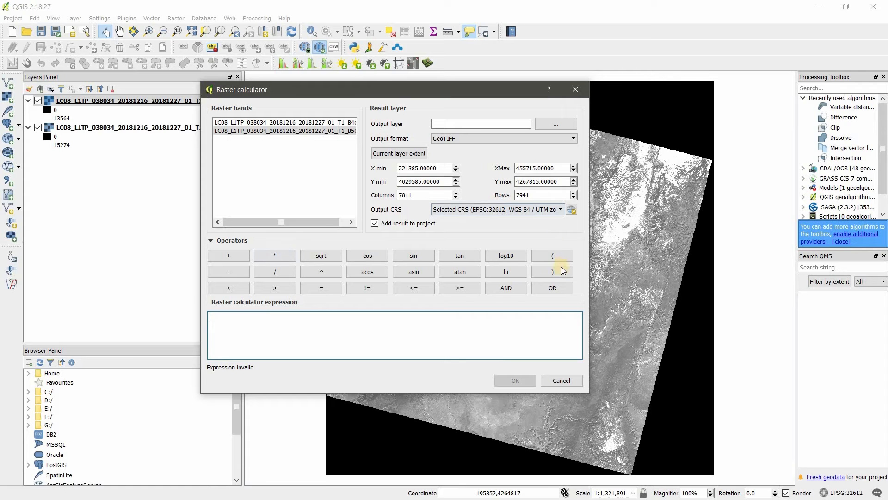
- Enter the NDVI numerator in the calculator expression as band B5@1 minus band B4@1, enclosed in parentheses
{"action": "left_click", "coordinate": [557, 253]}
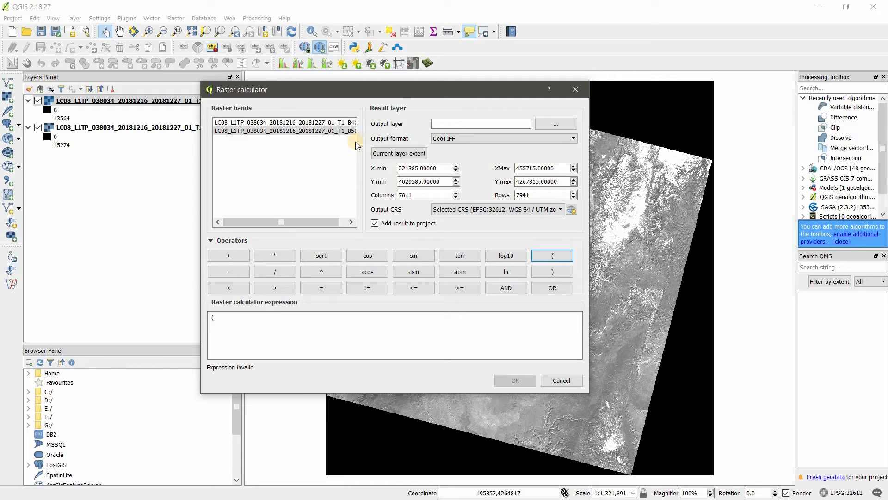
{"action": "left_click_drag", "start_coordinate": [363, 142], "coordinate": [394, 138]}
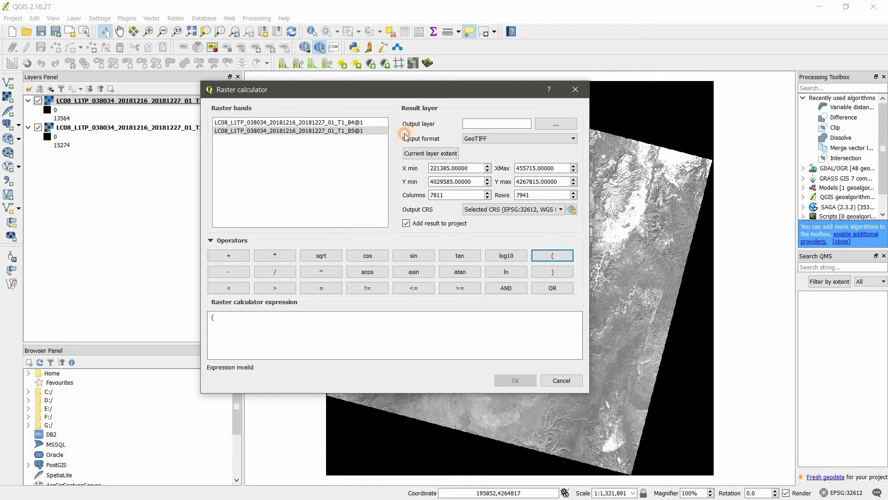
{"action": "left_click", "coordinate": [371, 130]}
{"action": "double_click", "coordinate": [371, 131]}
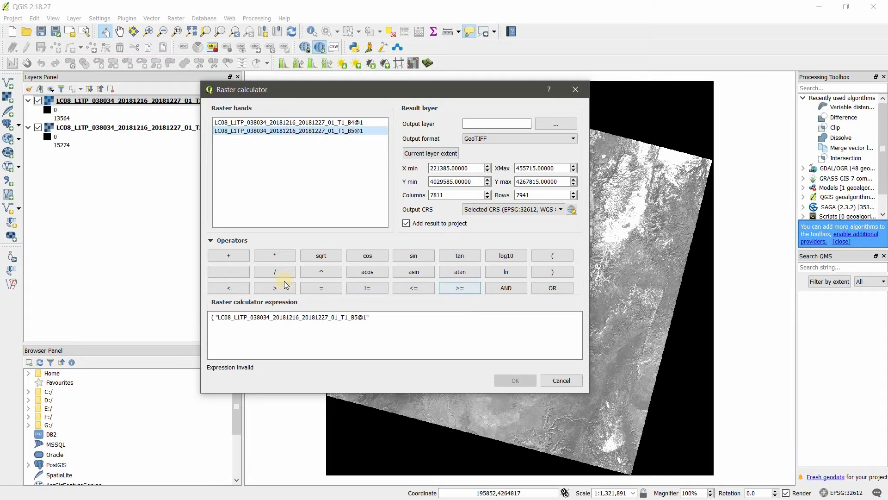
{"action": "left_click", "coordinate": [240, 273]}
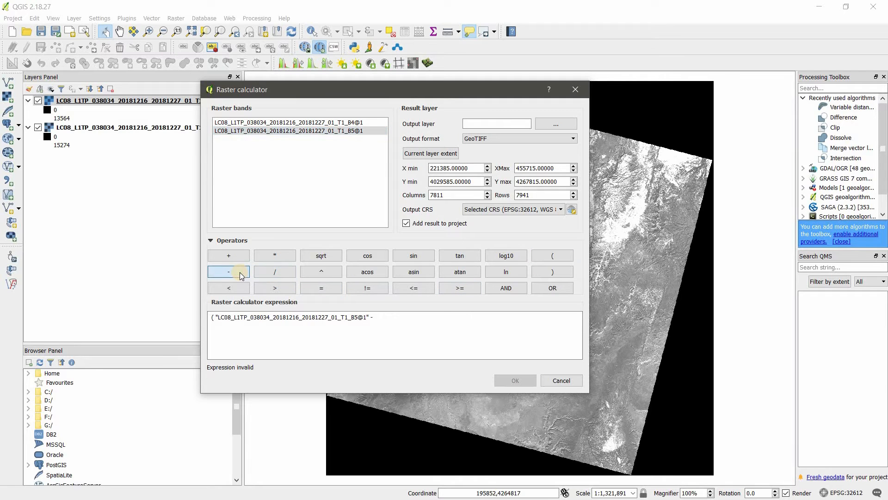
{"action": "left_click", "coordinate": [336, 123]}
{"action": "double_click", "coordinate": [337, 123]}
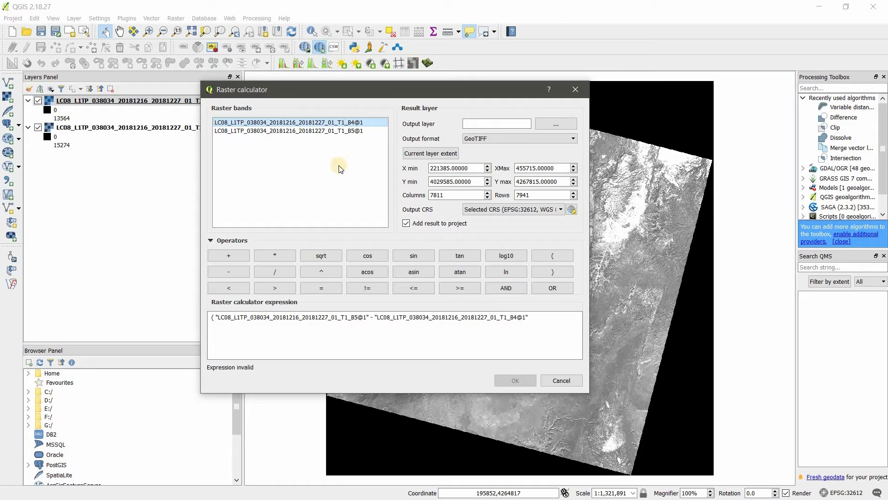
{"action": "left_click", "coordinate": [555, 271]}
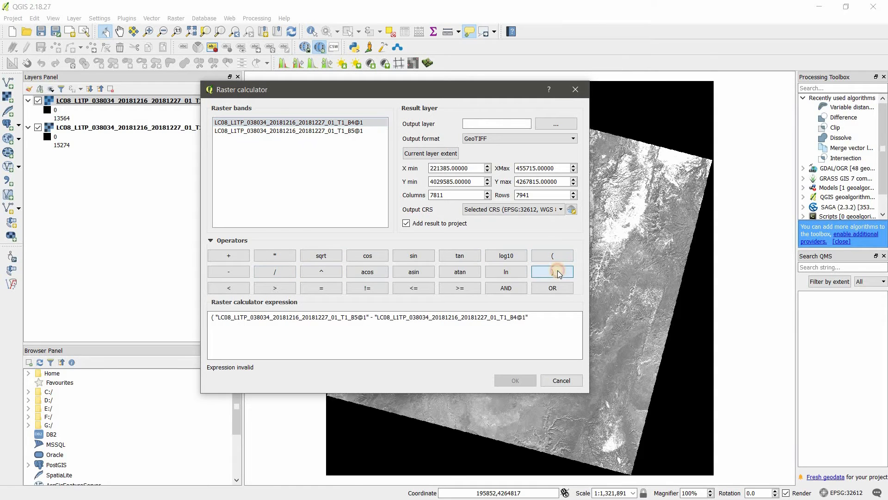
- Complete the expression by dividing by the parenthesized sum of bands B4@1 and B5@1
{"action": "left_click", "coordinate": [280, 271]}
{"action": "left_click", "coordinate": [553, 258]}
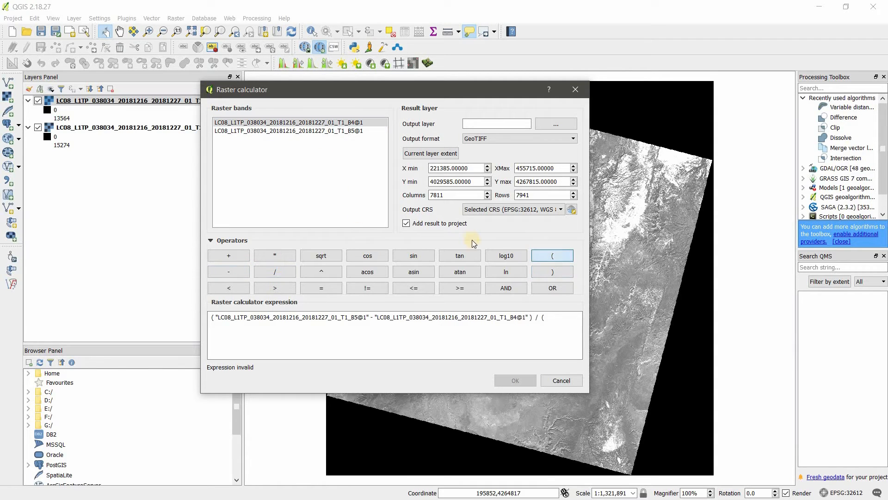
{"action": "double_click", "coordinate": [317, 123]}
{"action": "left_click", "coordinate": [233, 255]}
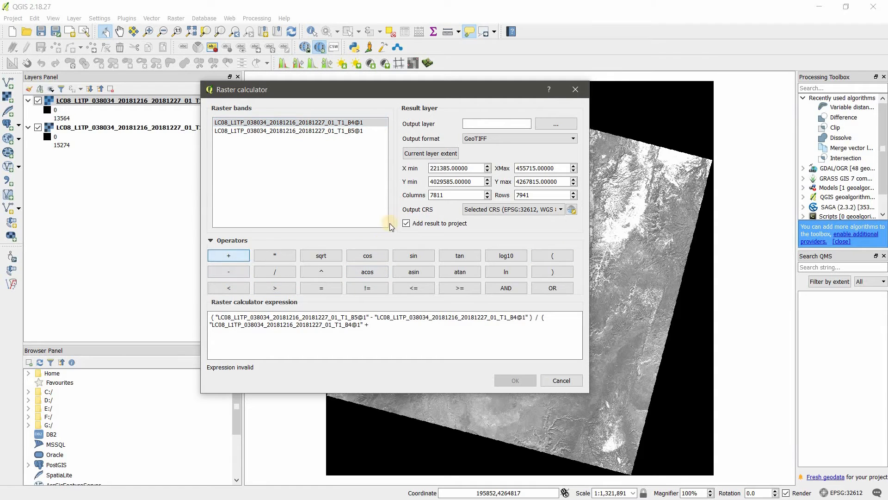
{"action": "double_click", "coordinate": [342, 132]}
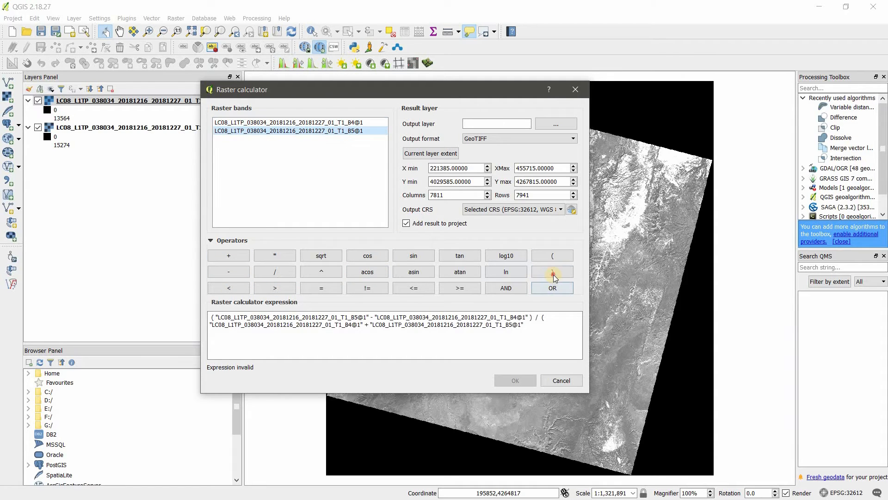
{"action": "left_click", "coordinate": [554, 273]}
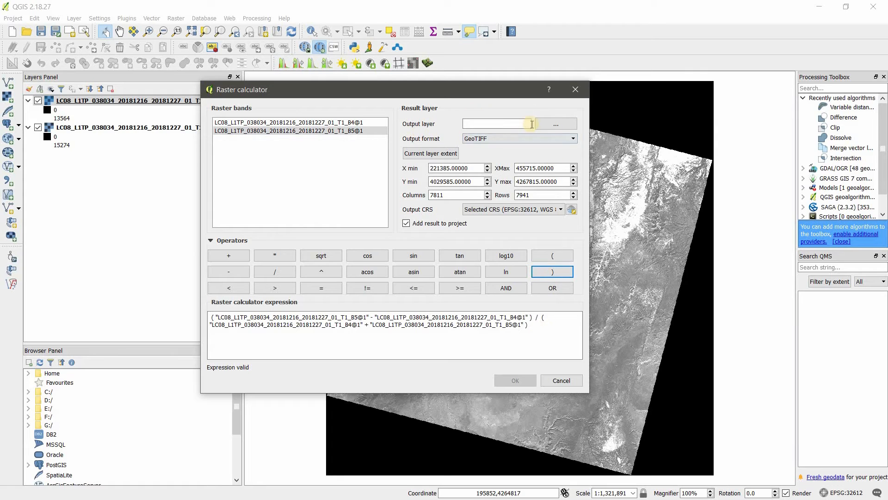
- Set the output layer to a file named NDVI on the Desktop and run the raster calculation
{"action": "left_click", "coordinate": [554, 128]}
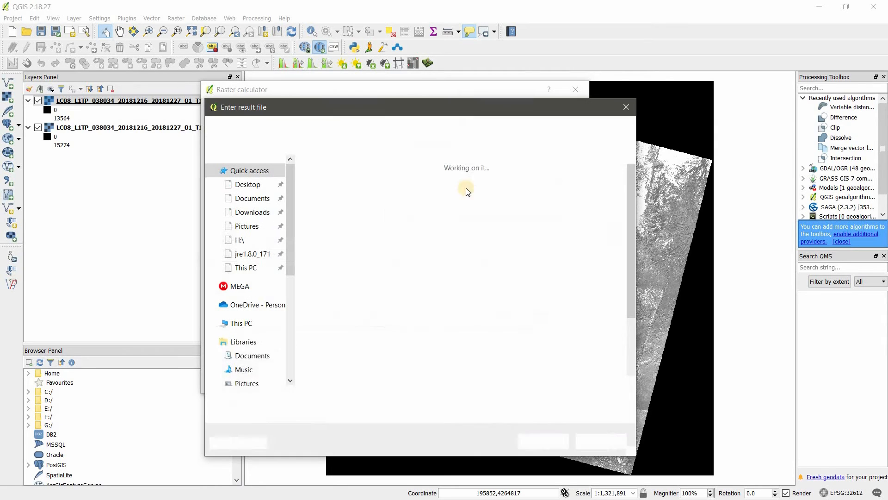
{"action": "left_click", "coordinate": [250, 185]}
{"action": "left_click", "coordinate": [365, 401]}
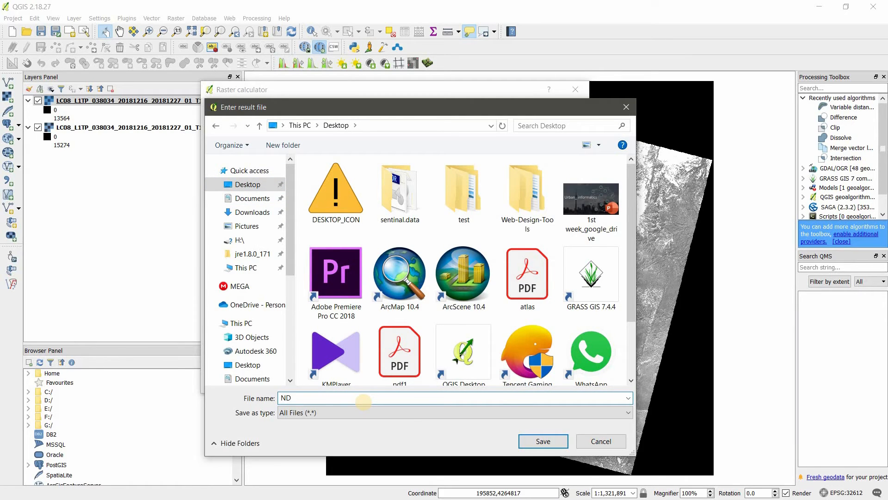
{"action": "type", "text": "NDVI"}
{"action": "left_click", "coordinate": [546, 442]}
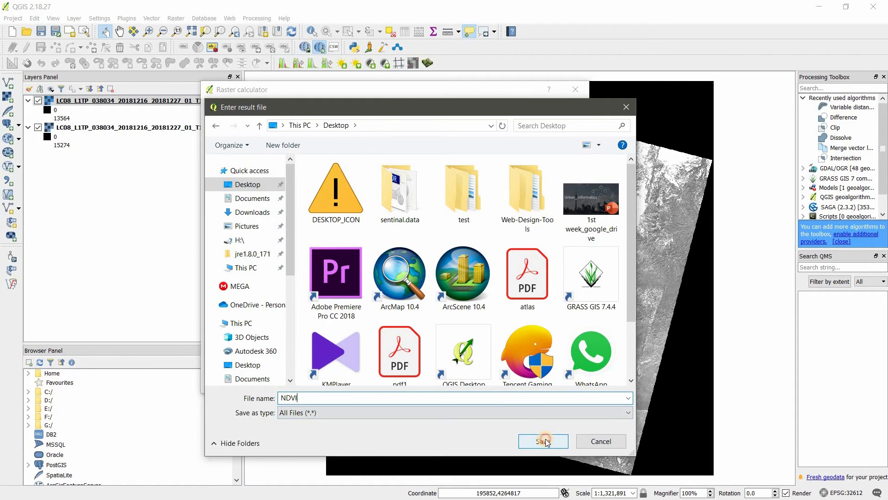
{"action": "left_click", "coordinate": [545, 441]}
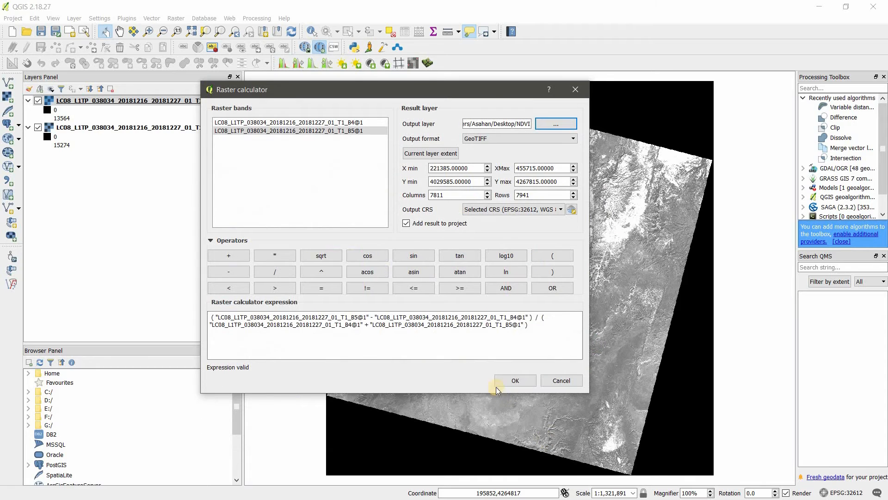
{"action": "left_click", "coordinate": [518, 384]}
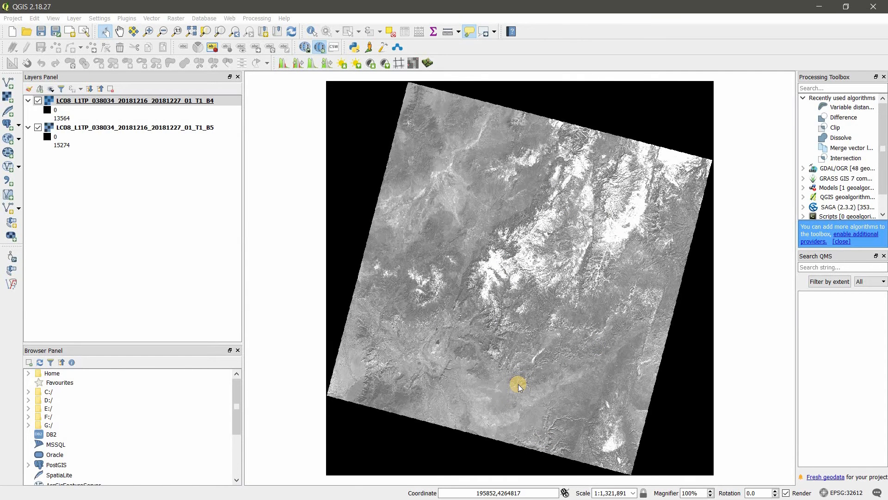
- Hide the B4 and B5 band layers and inspect the NDVI raster on the map
{"action": "left_click", "coordinate": [38, 128]}
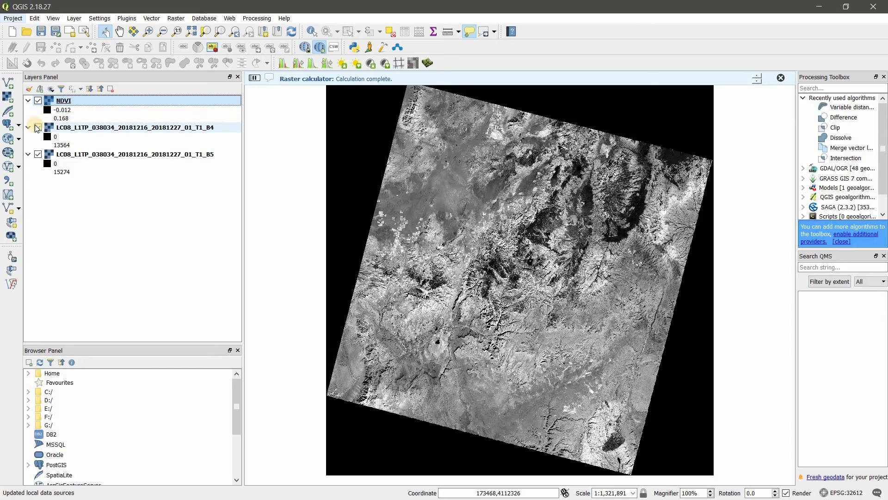
{"action": "left_click", "coordinate": [37, 155]}
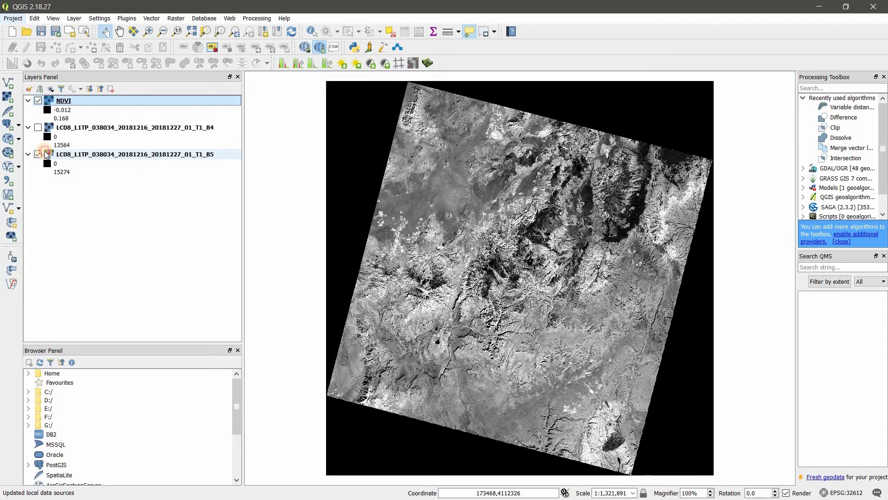
{"action": "scroll", "coordinate": [521, 262], "scroll_direction": "up", "scroll_amount": 1}
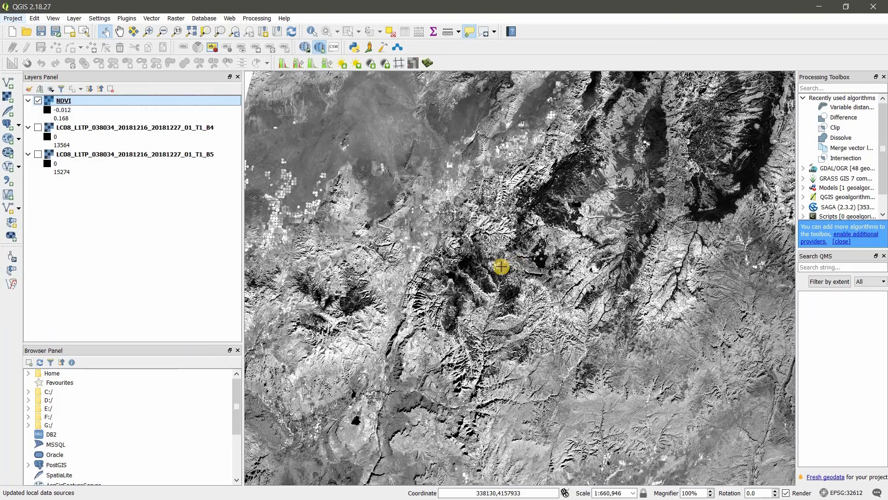
{"action": "scroll", "coordinate": [456, 301], "scroll_direction": "down", "scroll_amount": 2}
{"action": "scroll", "coordinate": [455, 297], "scroll_direction": "up", "scroll_amount": 2}
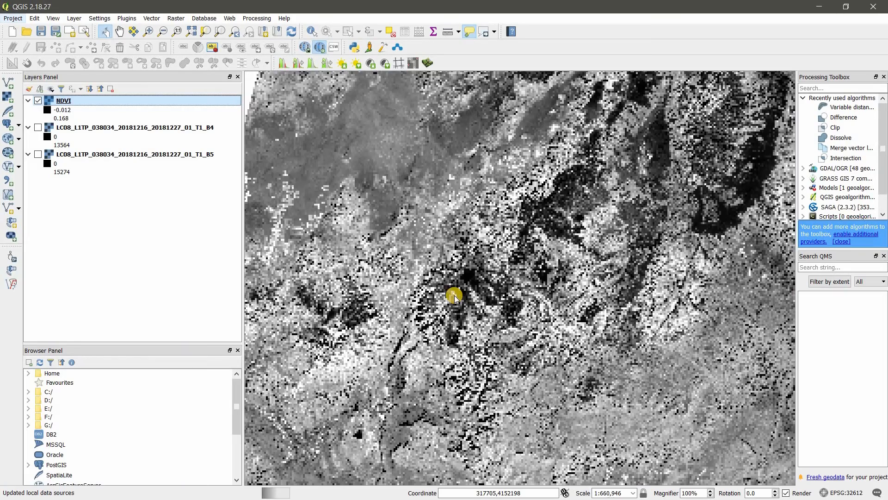
{"action": "scroll", "coordinate": [453, 293], "scroll_direction": "down", "scroll_amount": 1}
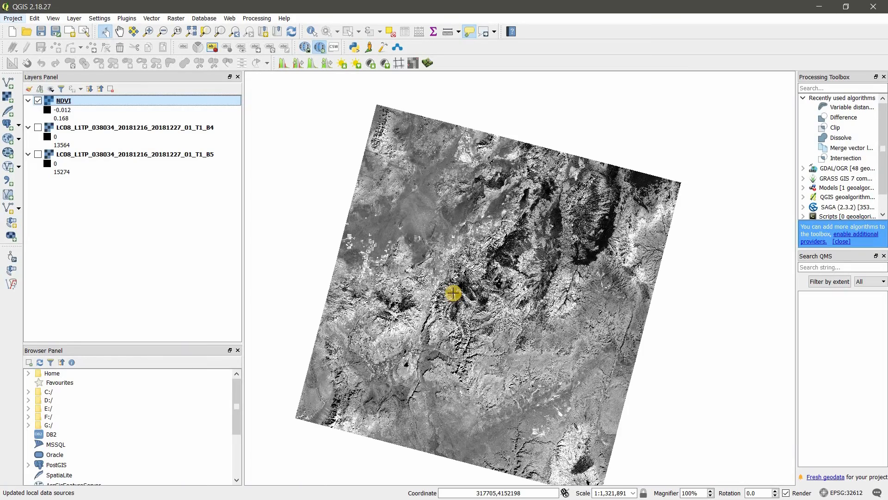
- Open the NDVI layer's style properties and set its render type to Singleband pseudocolor
{"action": "right_click", "coordinate": [111, 99]}
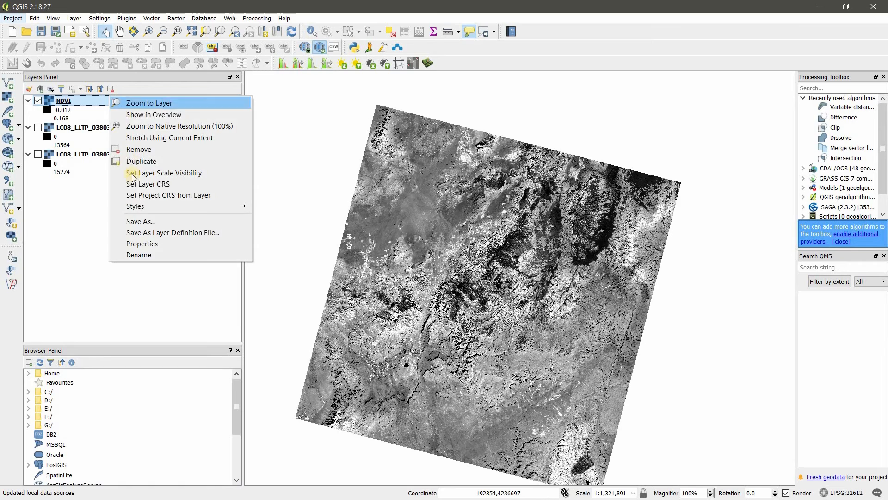
{"action": "left_click", "coordinate": [151, 243]}
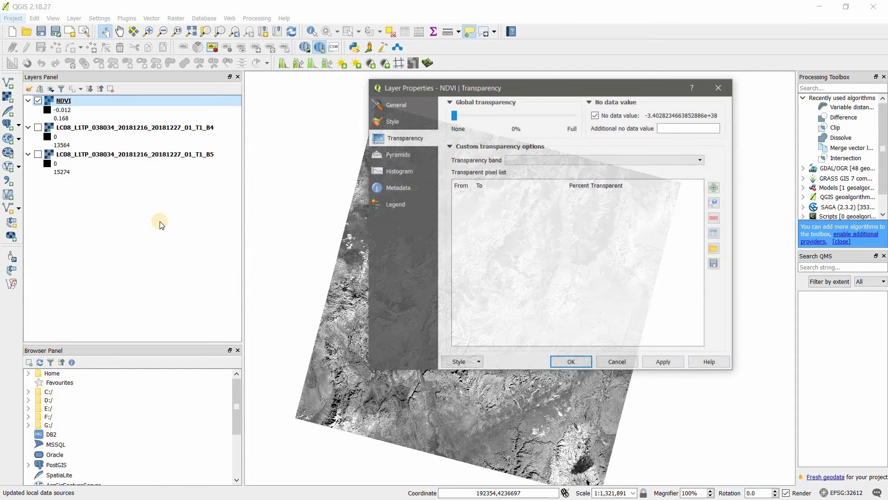
{"action": "left_click", "coordinate": [391, 122]}
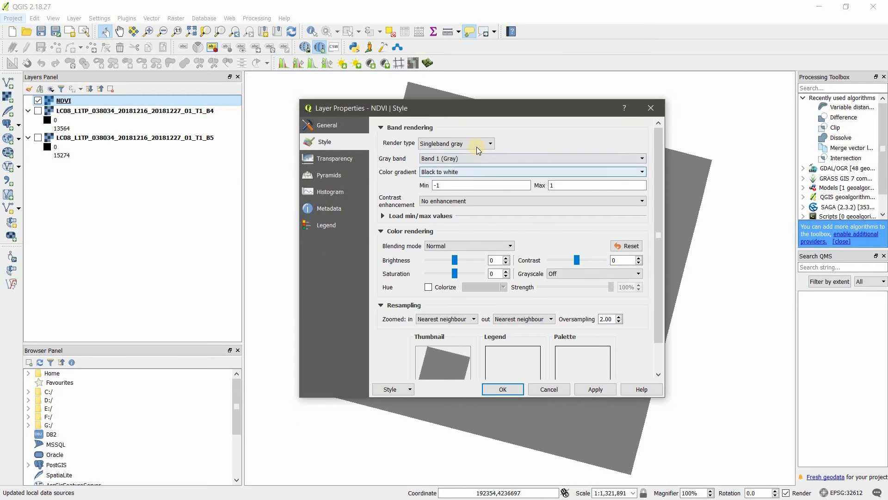
{"action": "left_click", "coordinate": [476, 143]}
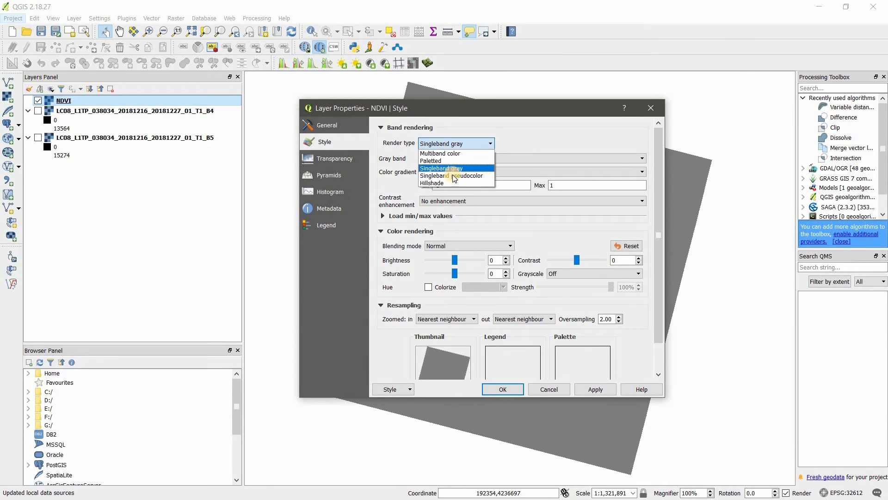
{"action": "left_click", "coordinate": [468, 178]}
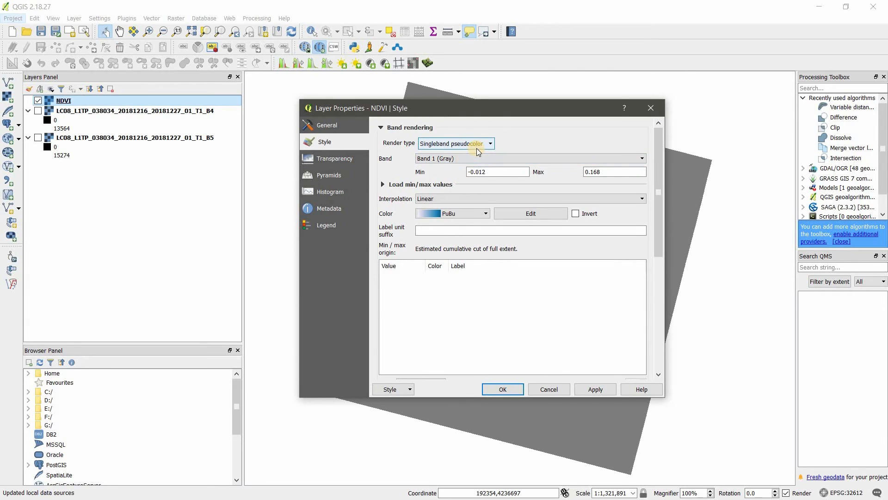
- Apply the BuGn color ramp to the NDVI layer and inspect the recolored raster on the map
{"action": "left_click", "coordinate": [478, 214]}
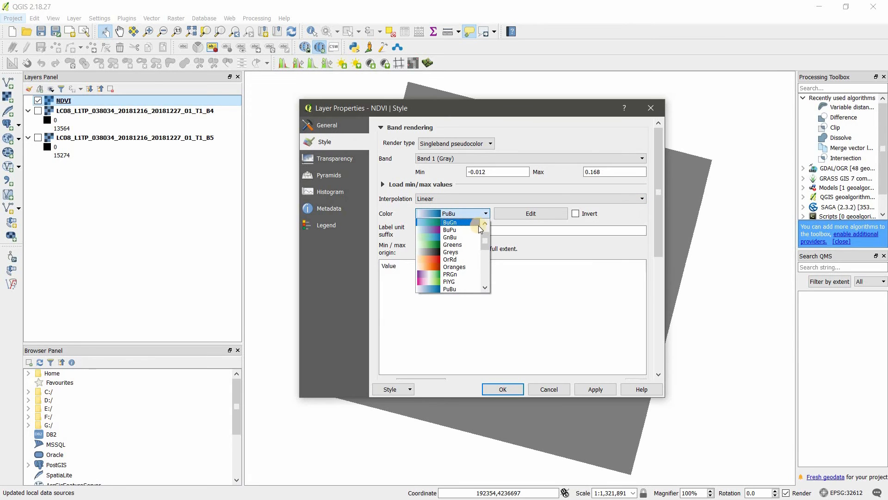
{"action": "left_click", "coordinate": [476, 223]}
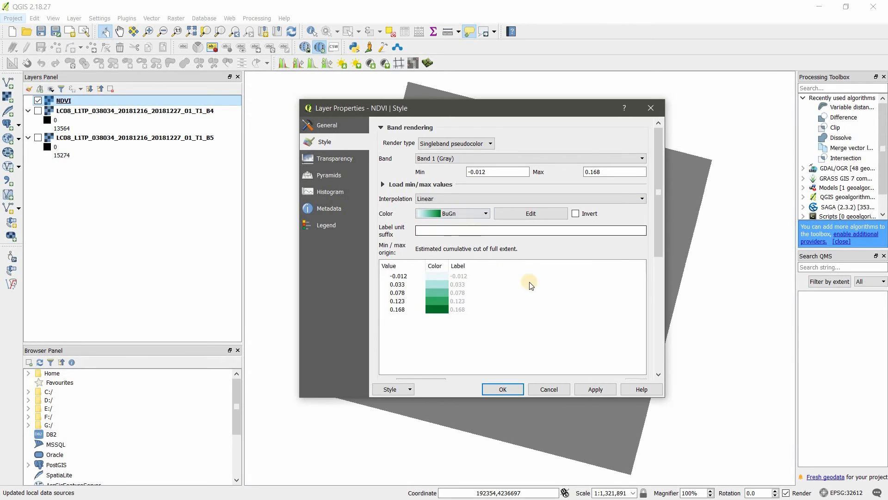
{"action": "left_click", "coordinate": [597, 390]}
{"action": "left_click", "coordinate": [520, 389]}
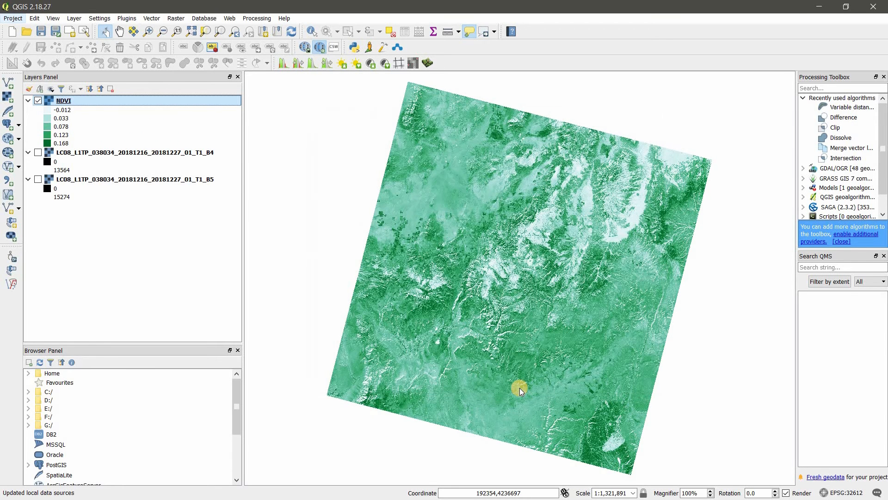
{"action": "scroll", "coordinate": [497, 303], "scroll_direction": "up", "scroll_amount": 1}
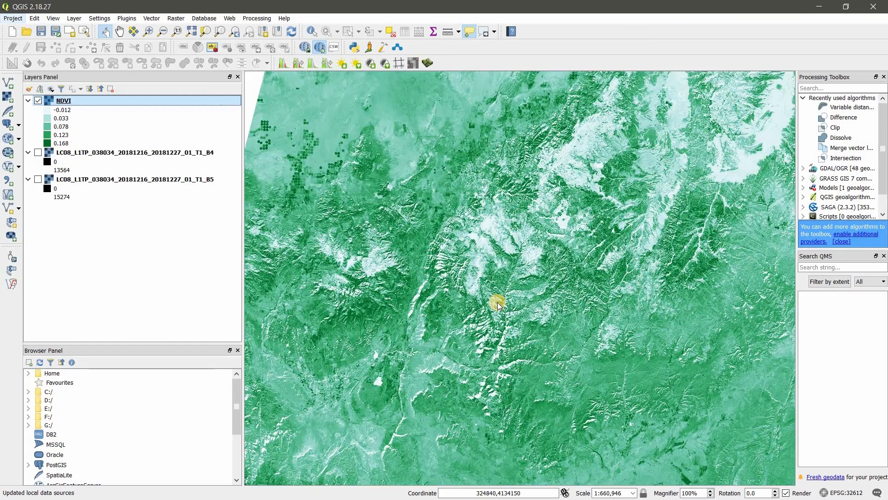
{"action": "scroll", "coordinate": [498, 303], "scroll_direction": "down", "scroll_amount": 1}
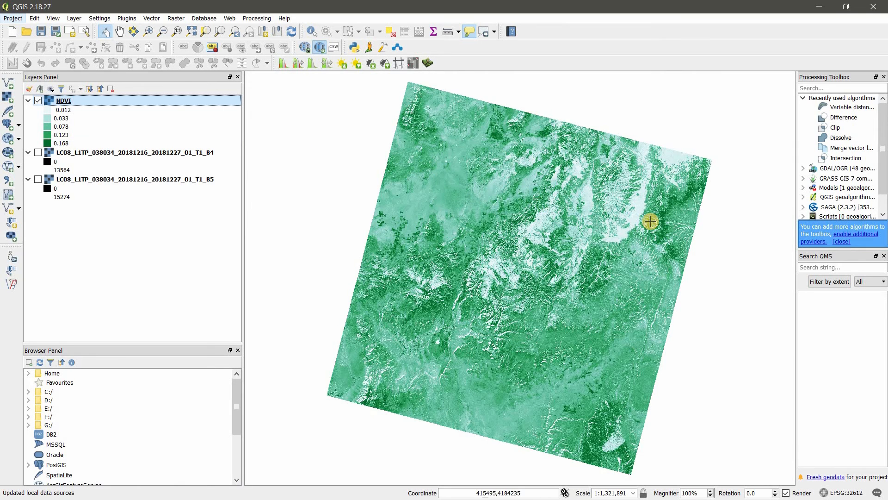
{"action": "scroll", "coordinate": [666, 217], "scroll_direction": "up", "scroll_amount": 3}
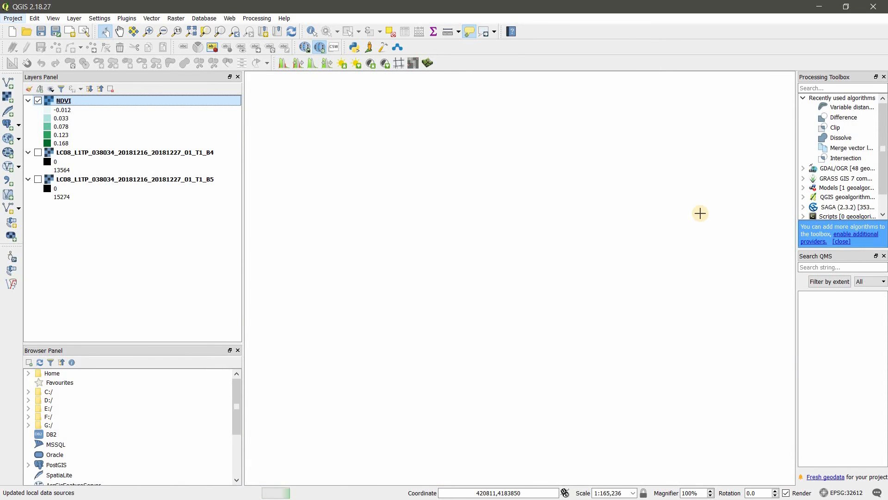